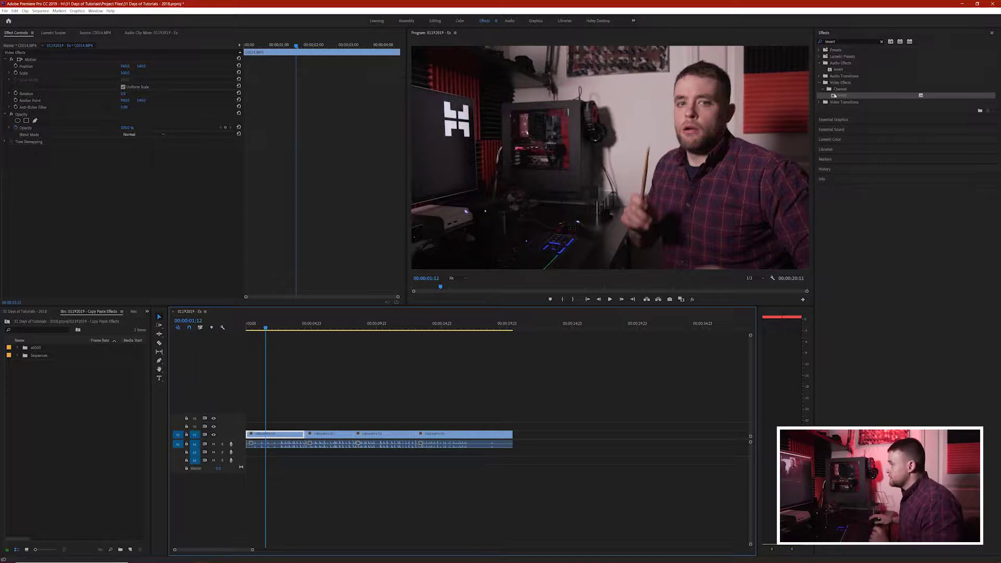
# Apply the Invert effect to the first timeline clip and copy the effect onto the three following clips
pyautogui.moveTo(832, 97); pyautogui.dragTo(273, 434)
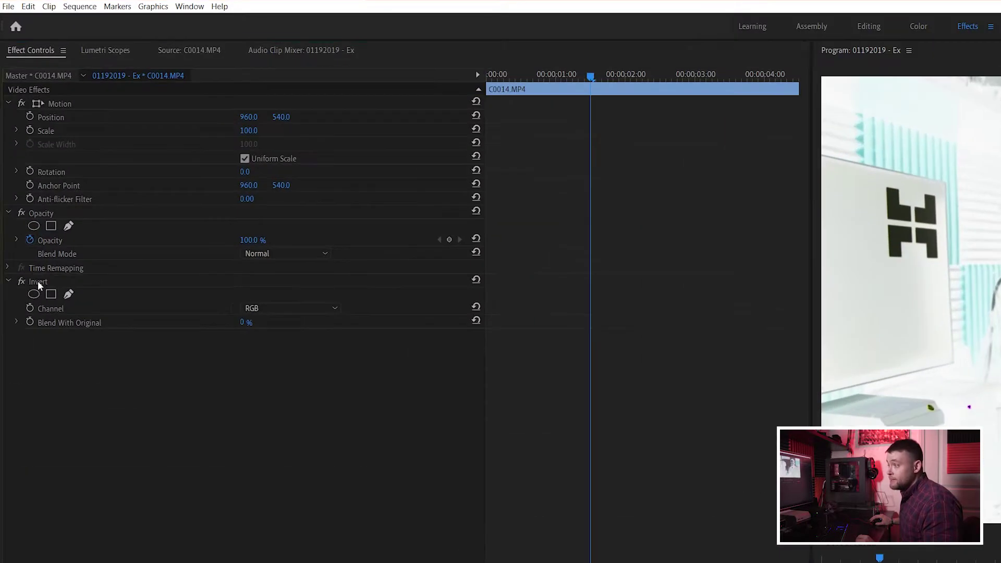
pyautogui.click(23, 149)
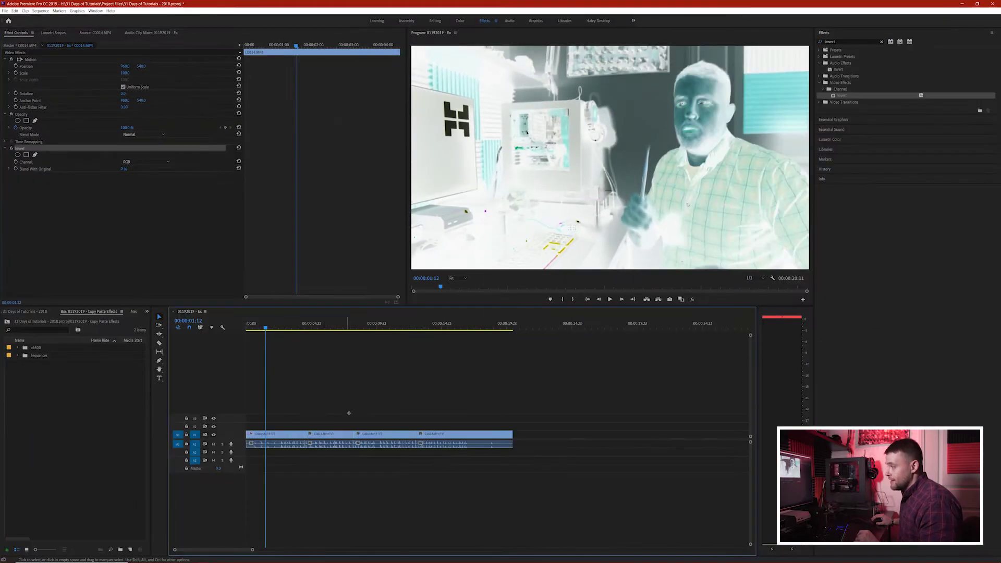
pyautogui.moveTo(325, 391); pyautogui.dragTo(457, 437)
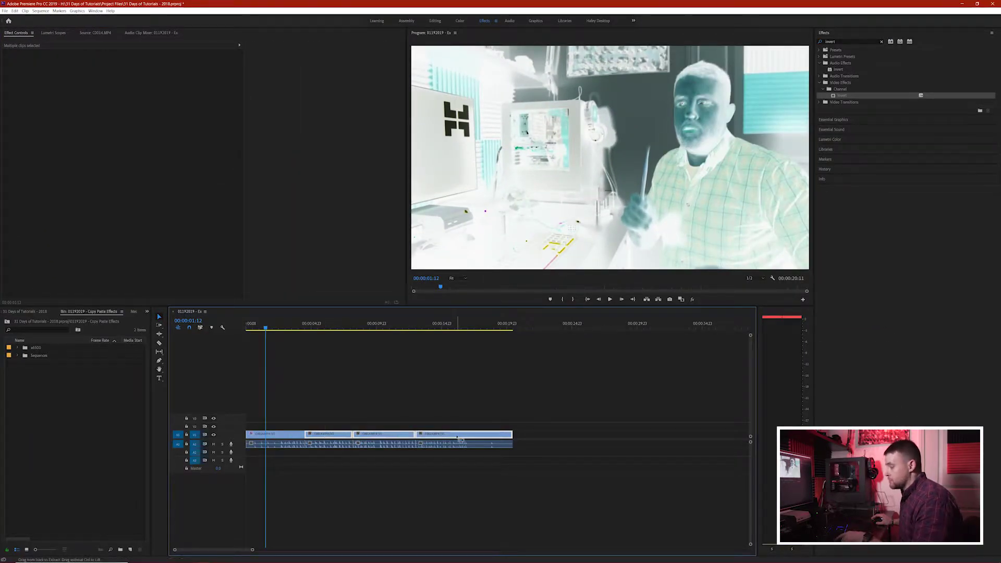
pyautogui.click(410, 381)
# Play the sequence and scrub back to about 00:00:03:11 to review the inverted clips
pyautogui.press('space')
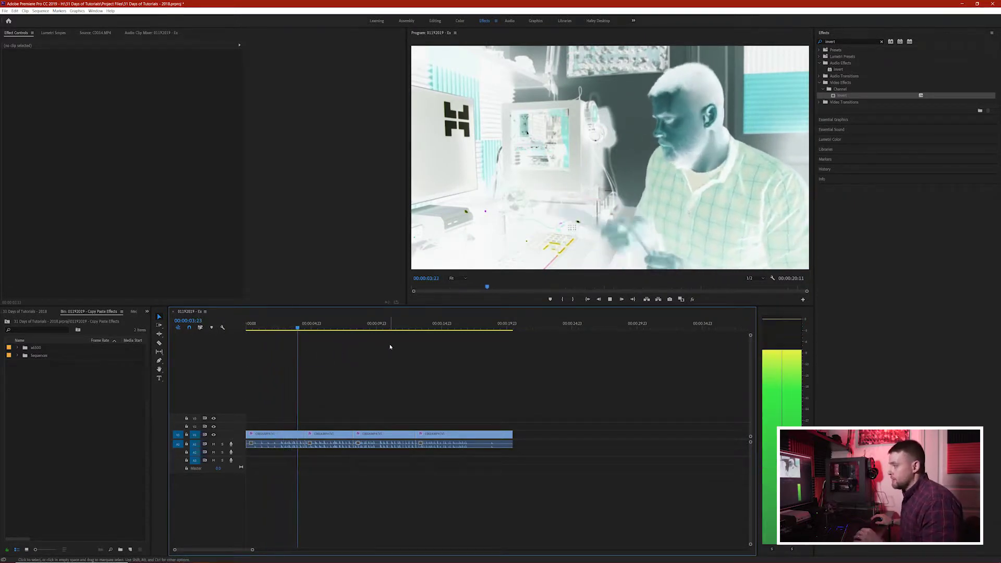
pyautogui.moveTo(325, 334); pyautogui.dragTo(292, 339)
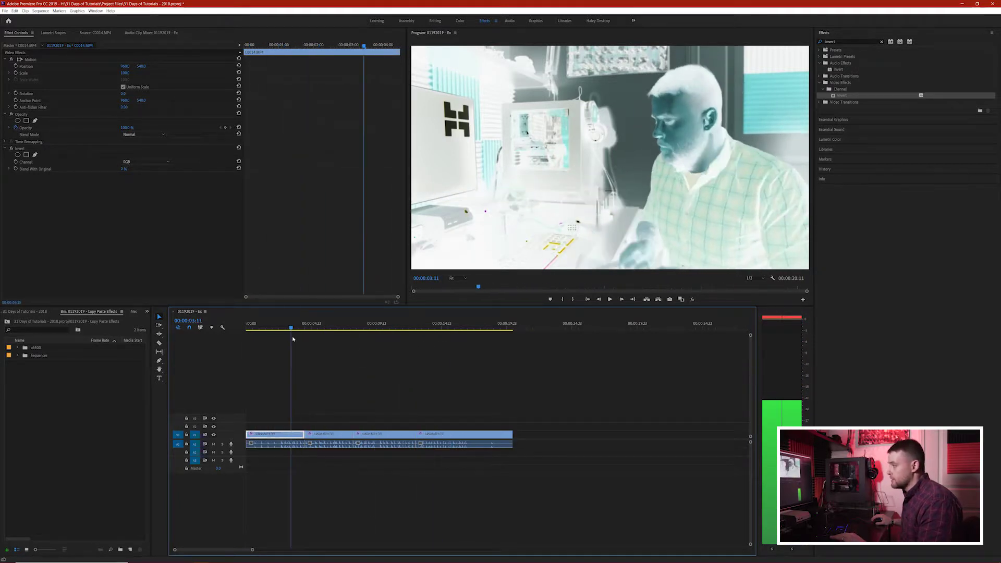
pyautogui.click(425, 371)
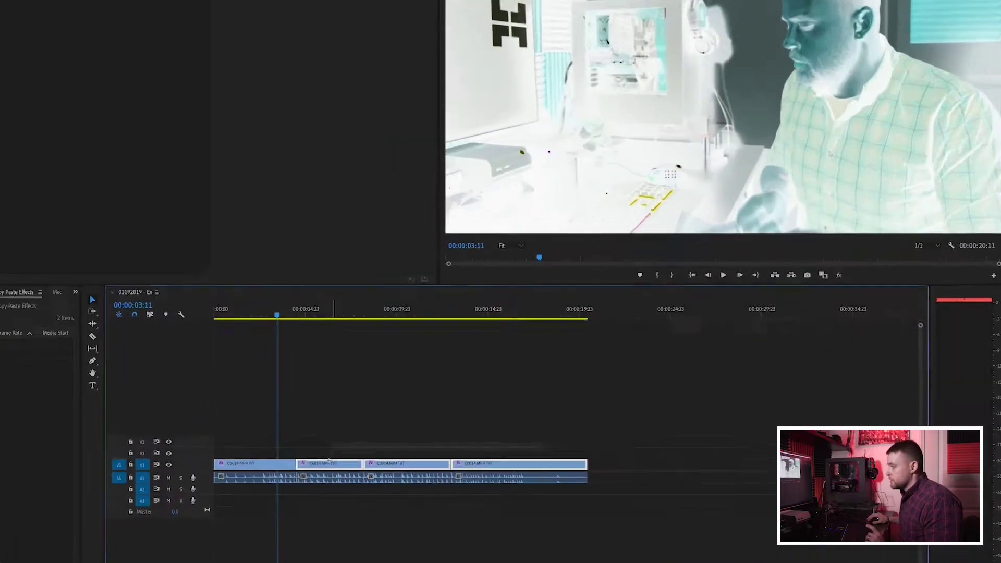
# Remove only the Invert effect from all four clips, excluding Motion, Opacity and Time Remapping from the removal, and play the clips to check
pyautogui.moveTo(482, 417); pyautogui.dragTo(283, 434)
pyautogui.rightClick(283, 435)
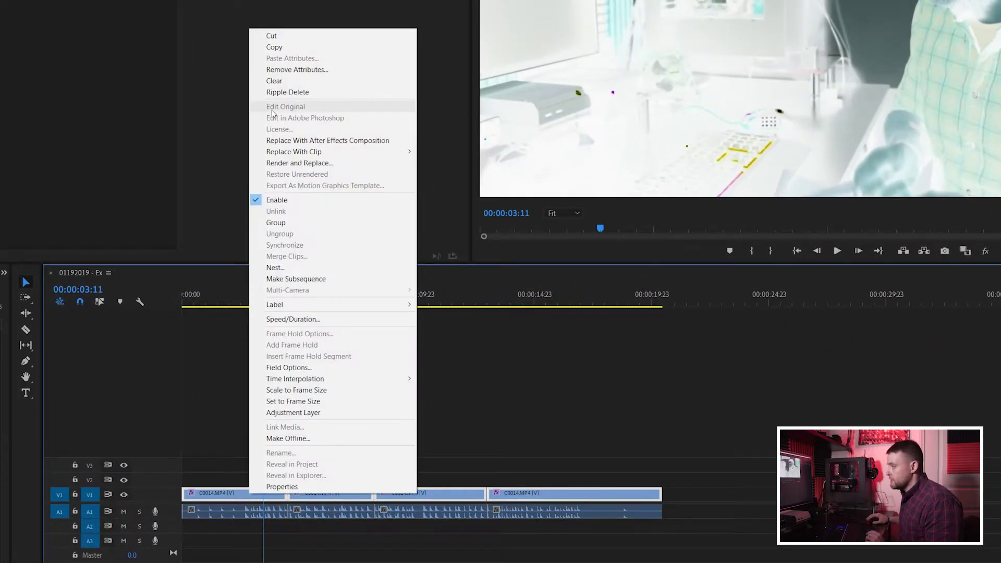
pyautogui.click(294, 73)
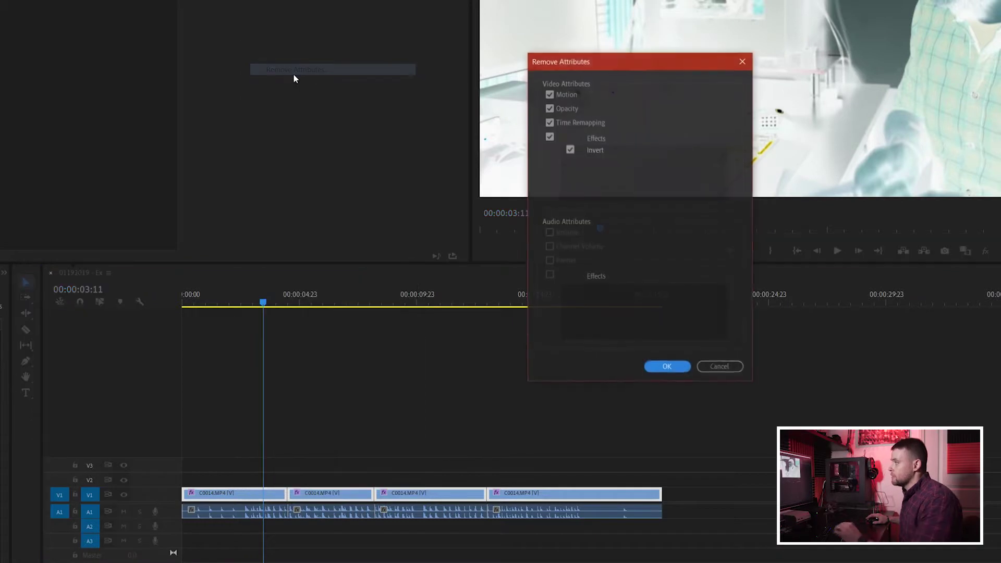
pyautogui.click(549, 95)
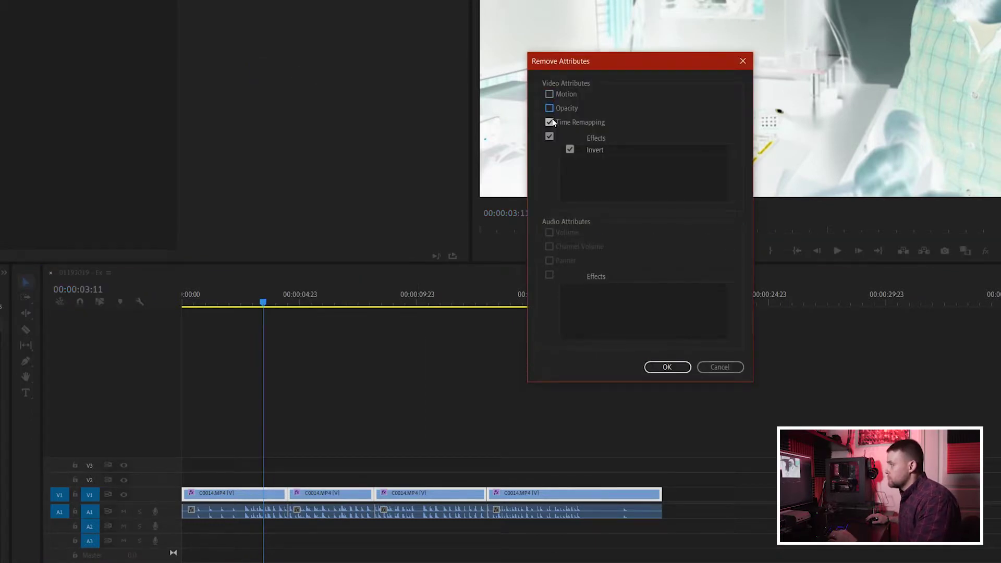
pyautogui.click(550, 122)
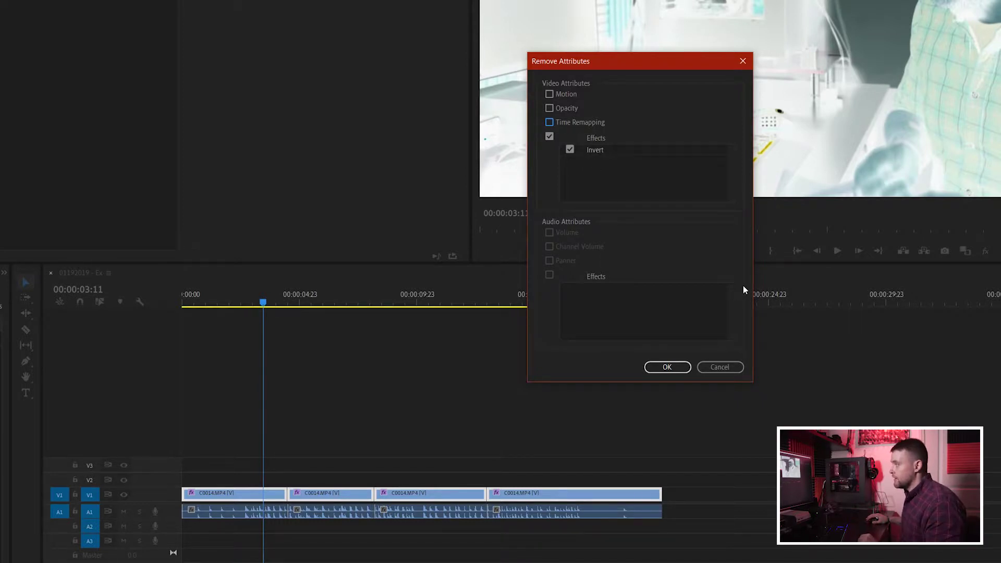
pyautogui.click(667, 368)
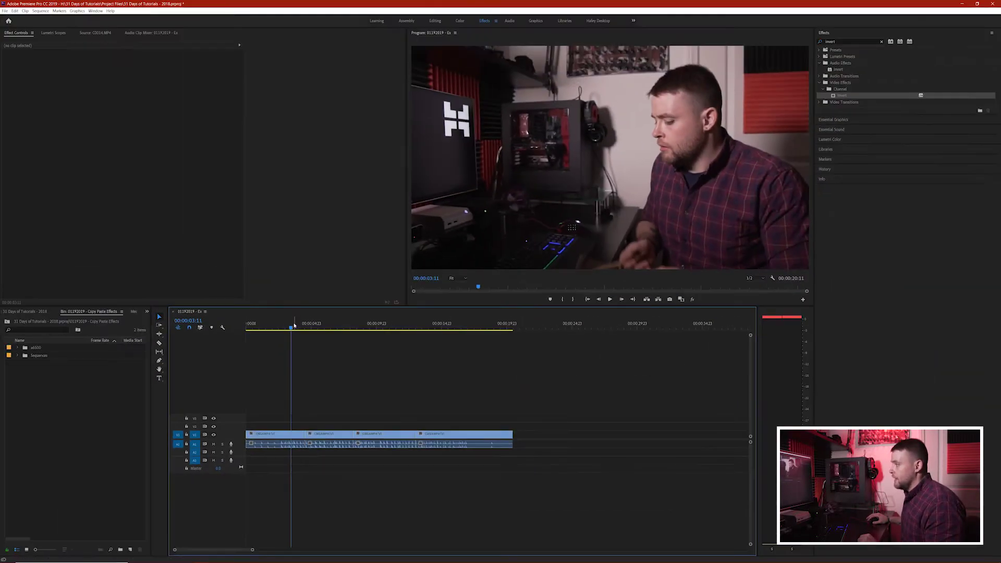
pyautogui.press('space')
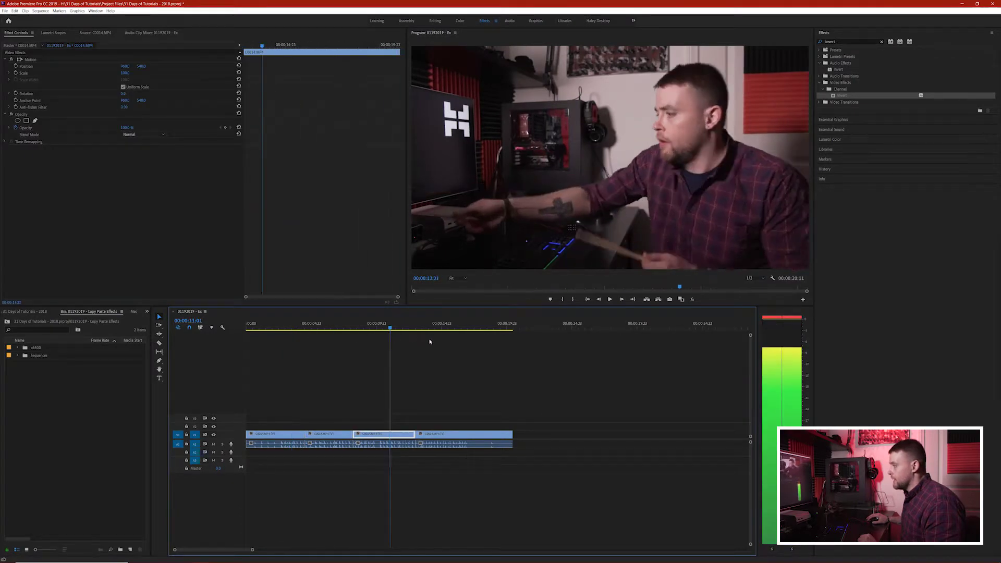
# Place the playhead at about 00:00:02:01, apply the Invert effect to the first clip again and copy that clip
pyautogui.click(272, 326)
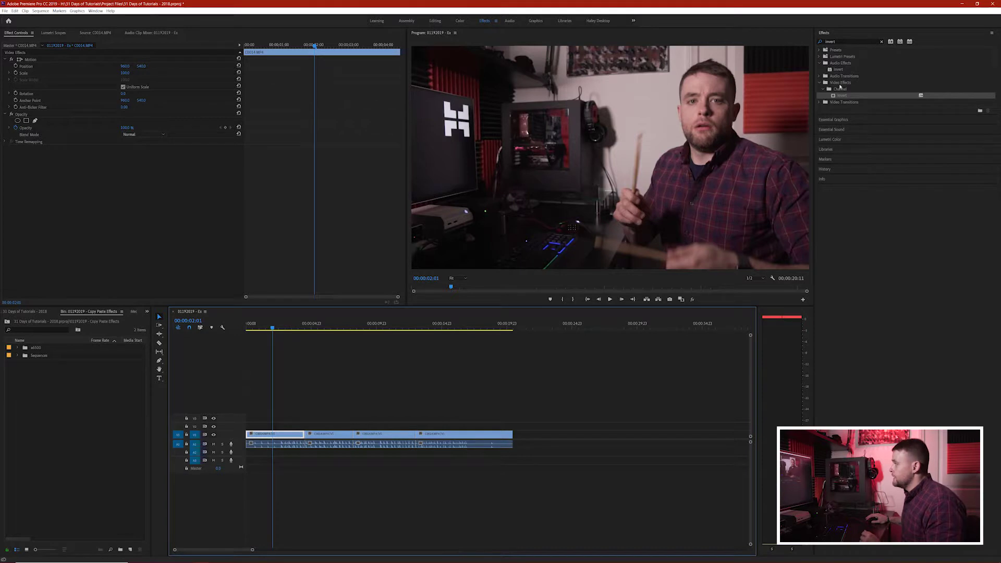
pyautogui.moveTo(833, 97); pyautogui.dragTo(295, 434)
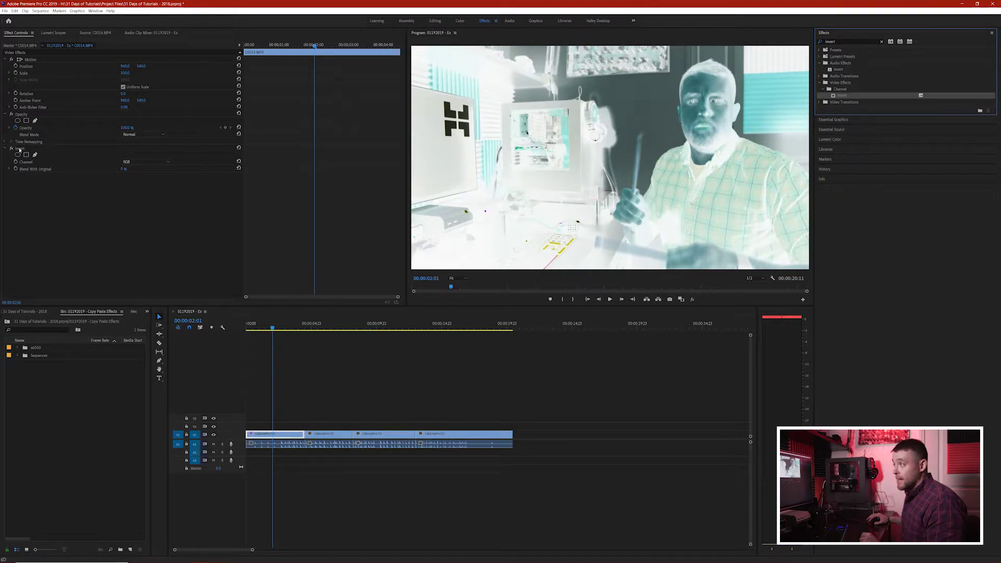
pyautogui.click(288, 435)
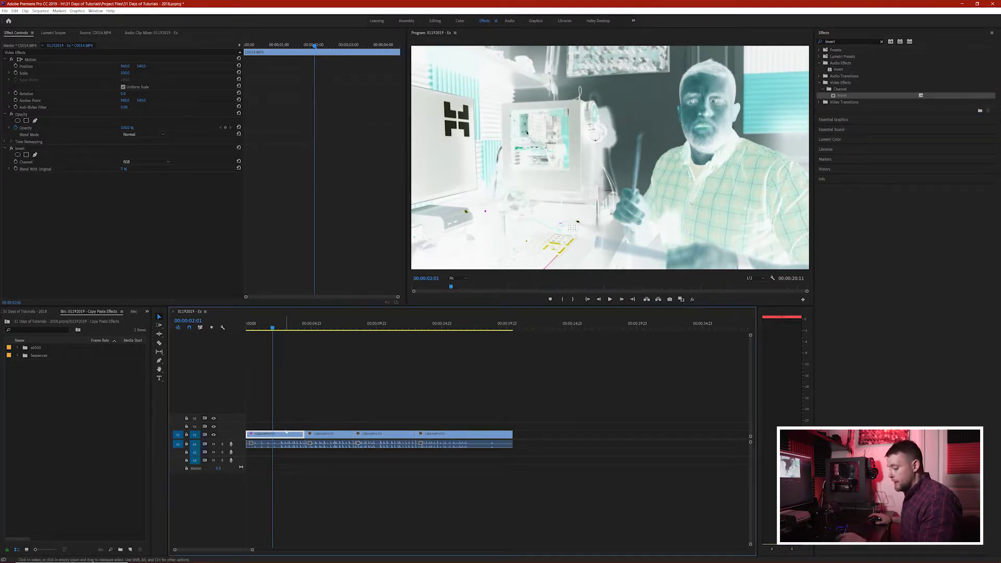
# Paste only the Invert effect as attributes onto the other three clips, without Motion, Opacity or Time Remapping, and scrub to 00:00:03:20
pyautogui.moveTo(334, 412); pyautogui.dragTo(446, 437)
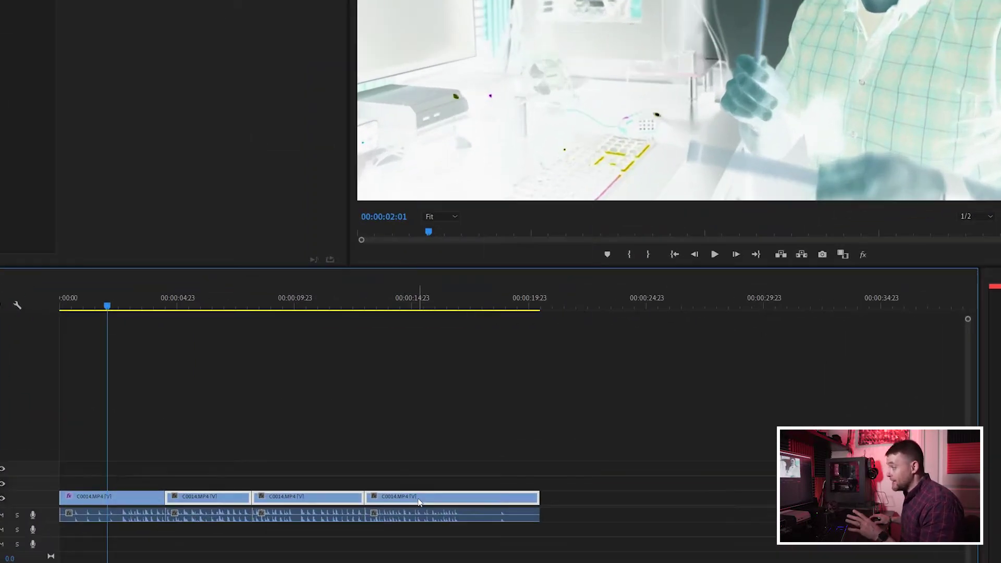
pyautogui.rightClick(446, 437)
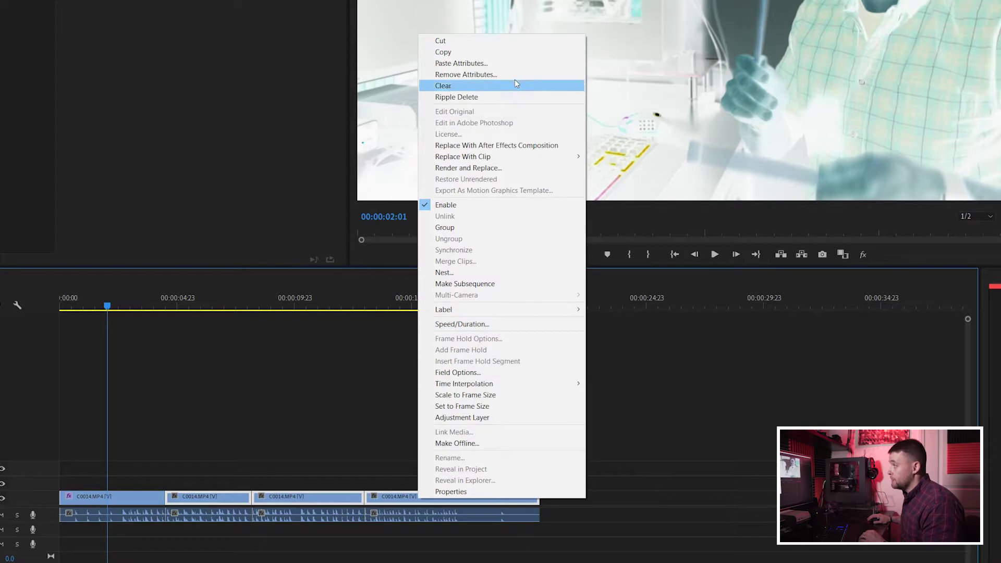
pyautogui.click(485, 65)
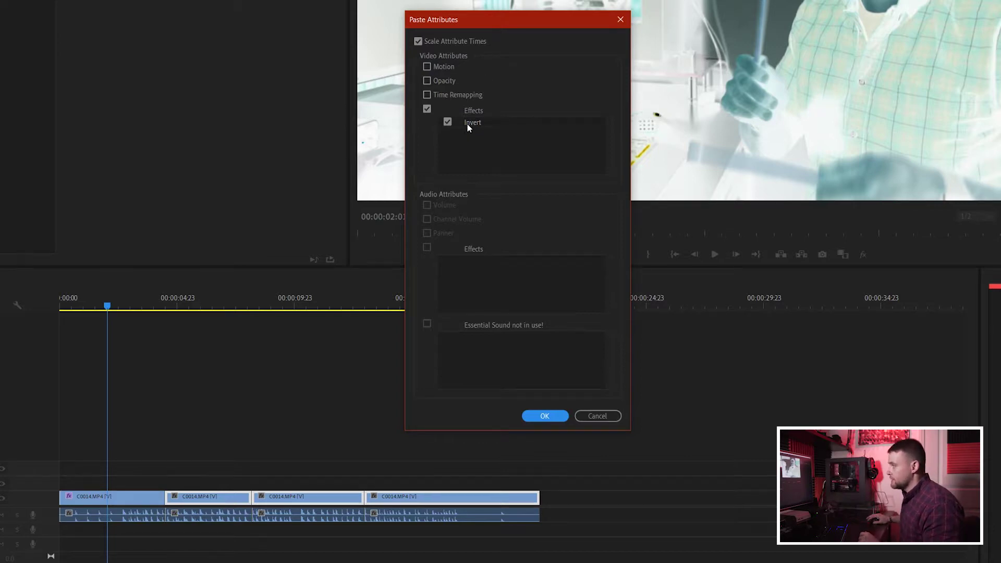
pyautogui.click(447, 121)
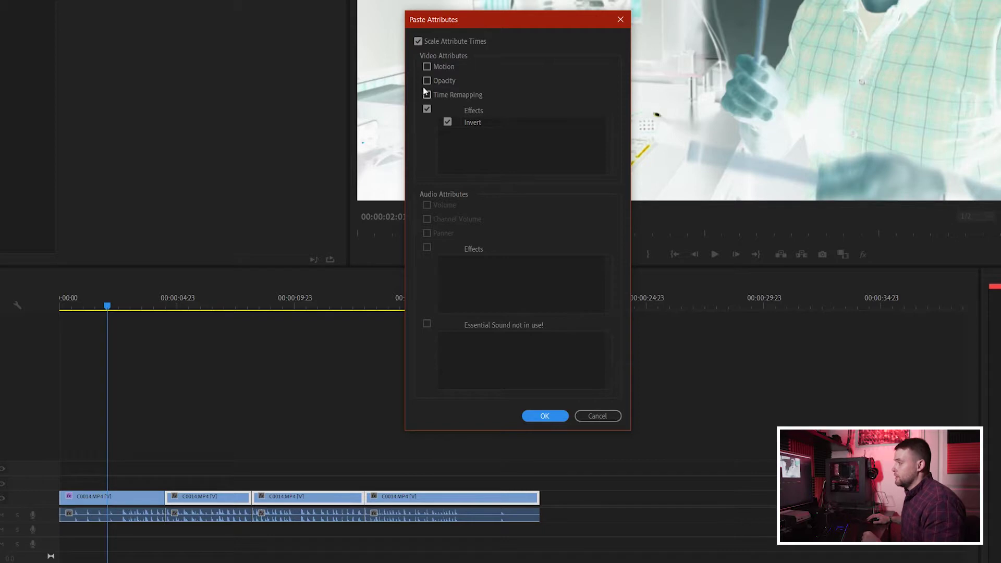
pyautogui.click(554, 417)
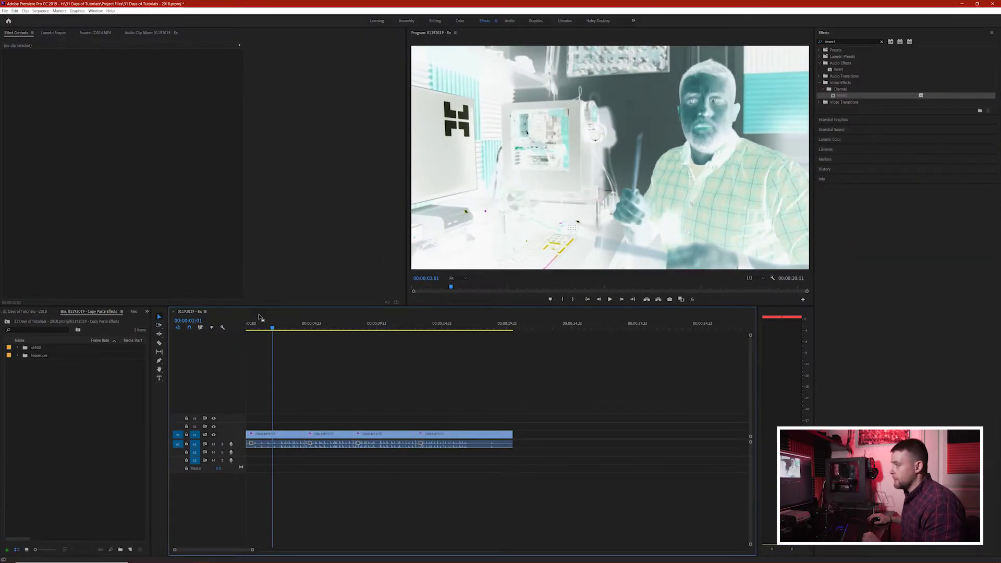
pyautogui.moveTo(272, 328); pyautogui.dragTo(295, 336)
# Strip the Invert effect from all four clips again with Remove Attributes
pyautogui.moveTo(463, 395); pyautogui.dragTo(290, 439)
pyautogui.rightClick(291, 439)
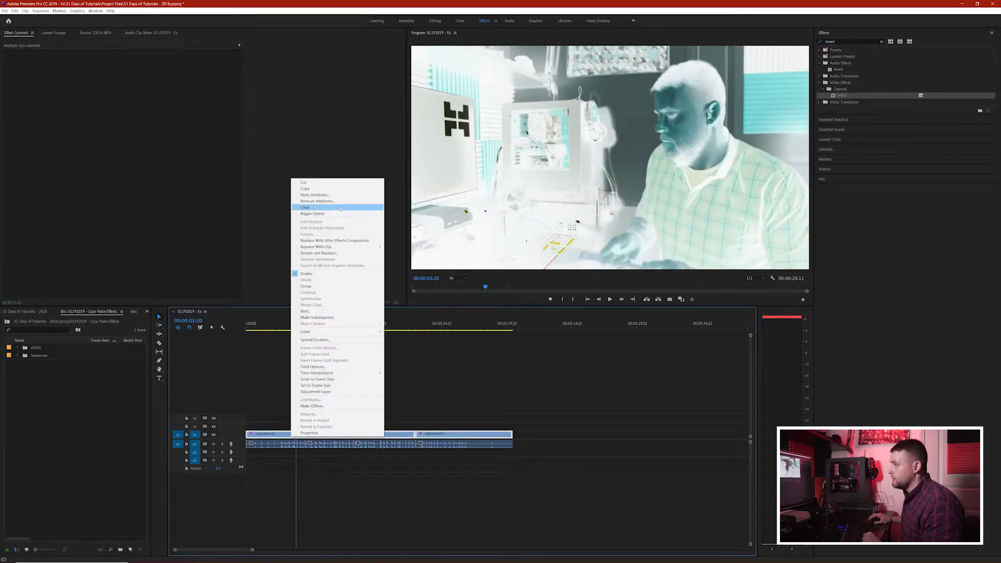
pyautogui.click(324, 200)
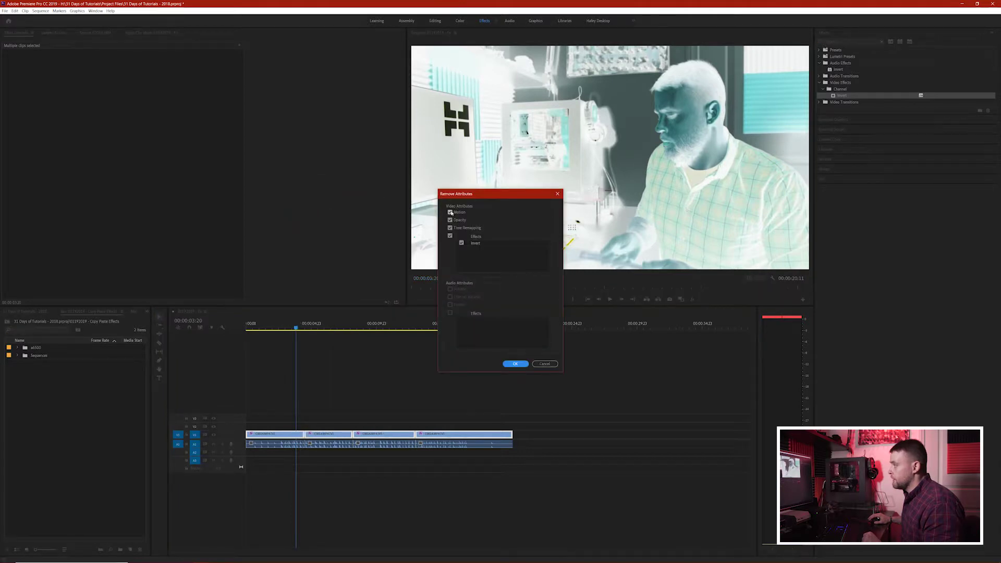
pyautogui.click(515, 363)
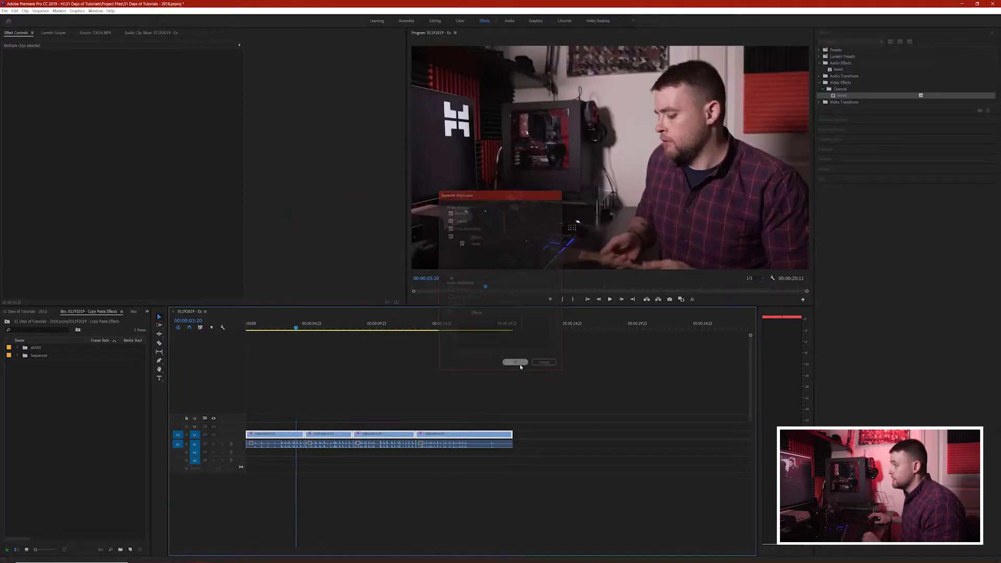
# Play and scrub through the clips to check them, finishing at about 00:00:01:23 with no clip selected
pyautogui.click(414, 382)
pyautogui.press('space')
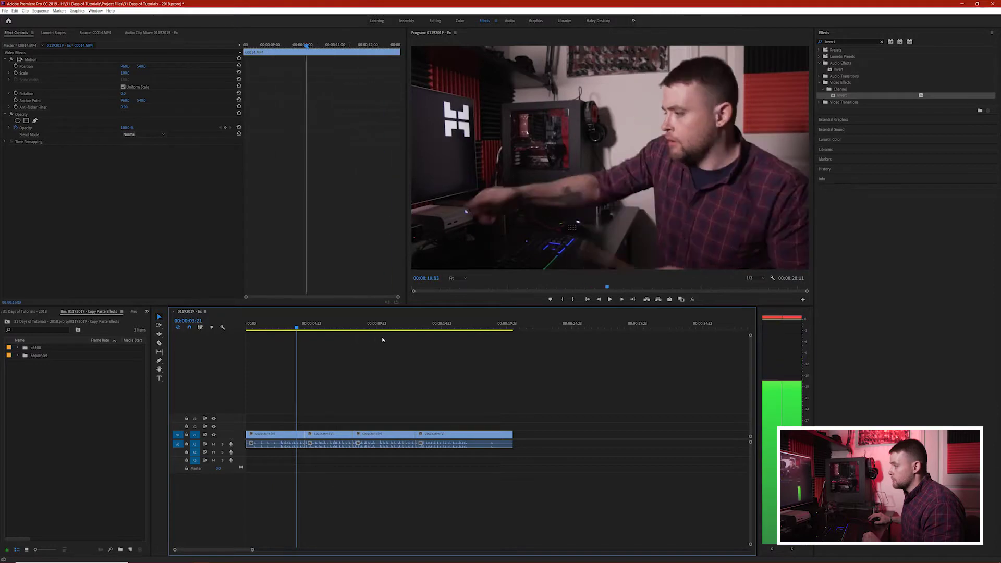
pyautogui.click(278, 329)
pyautogui.press('space')
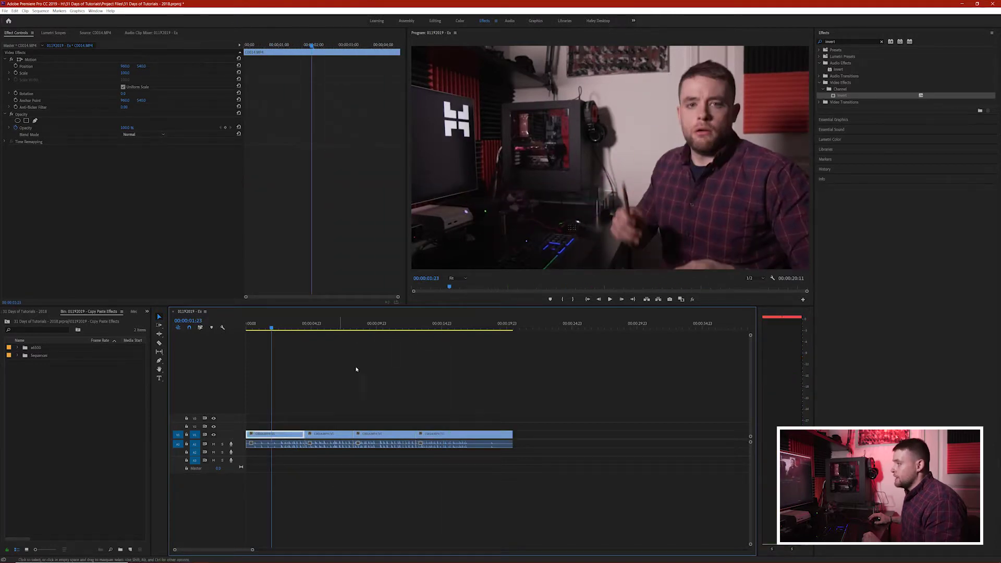
pyautogui.click(364, 371)
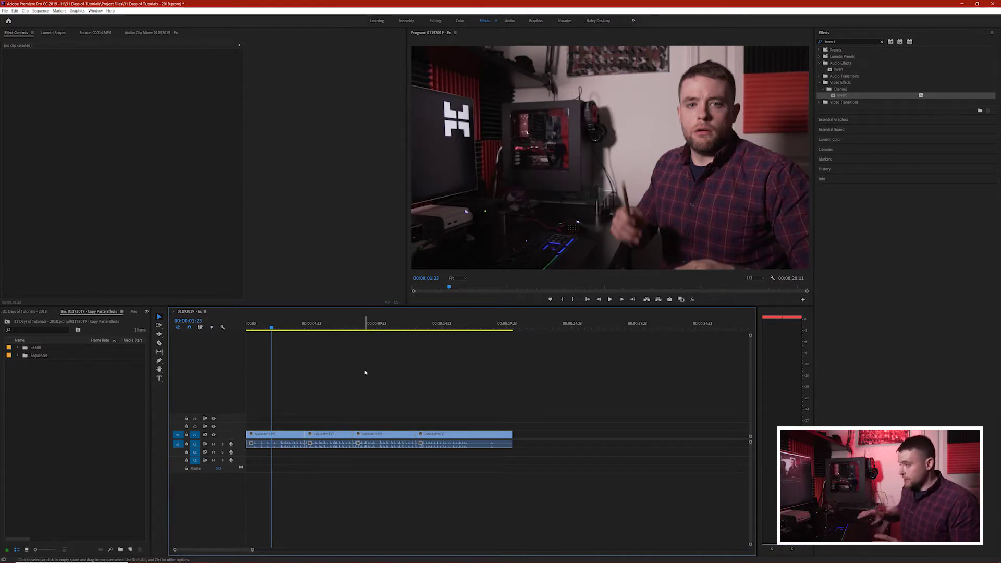
# Increase the video track height to show clip thumbnails, and select the first clip with the playhead at 00:00:01:16
pyautogui.moveTo(315, 324); pyautogui.dragTo(427, 324)
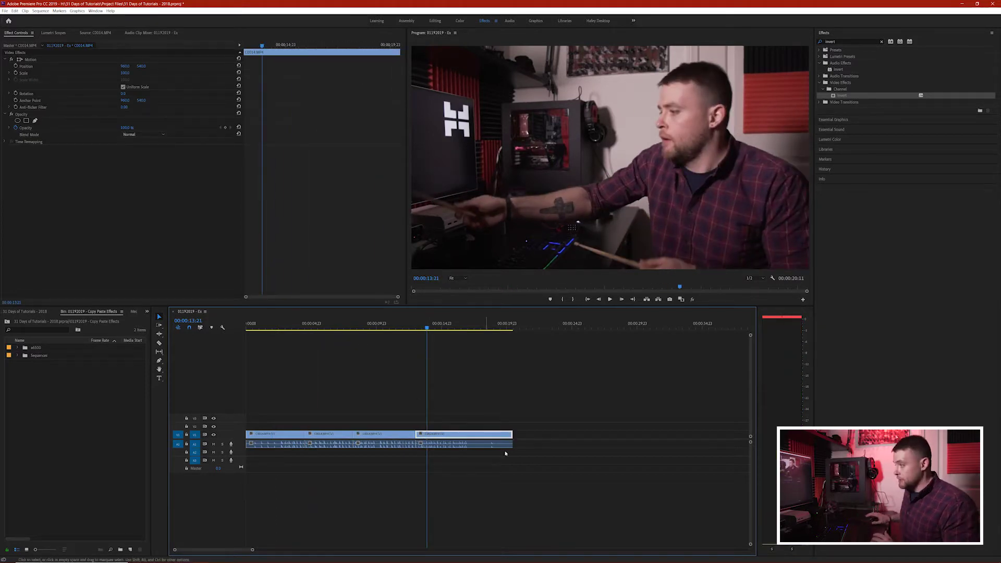
pyautogui.press('=')
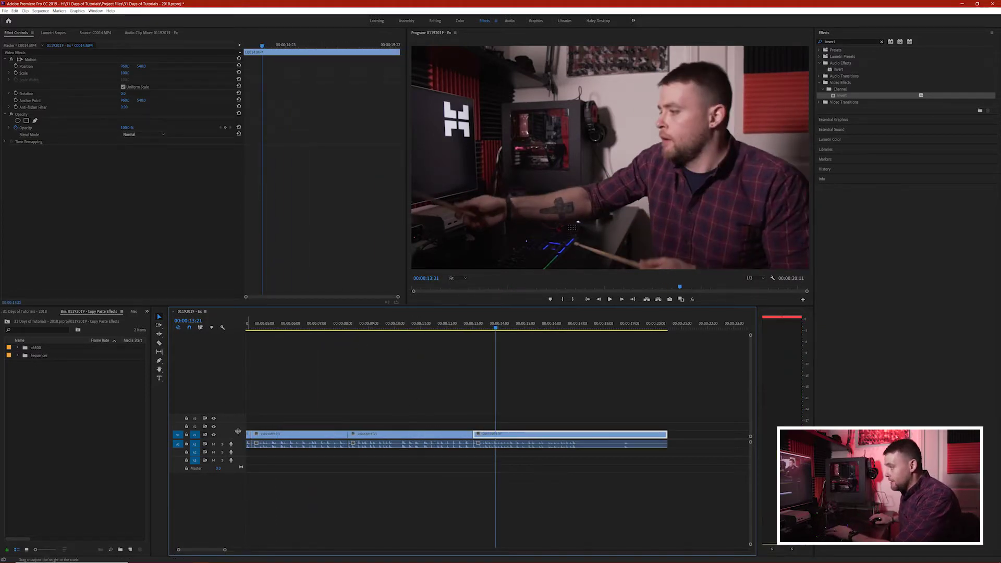
pyautogui.hotkey('ctrl', '=')
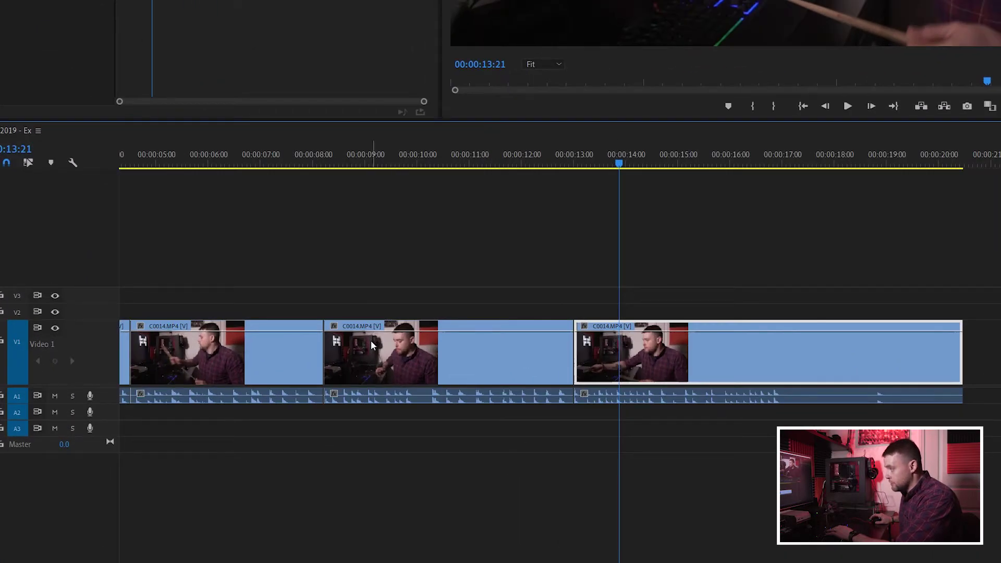
pyautogui.scroll(2, 379, 357)
pyautogui.scroll(4, 379, 357)
pyautogui.click(341, 378)
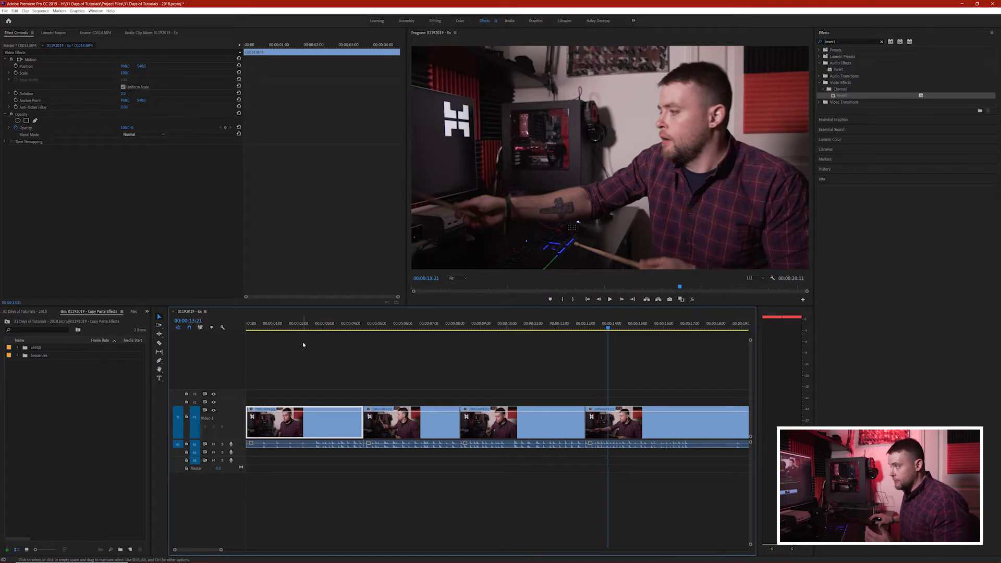
pyautogui.click(289, 325)
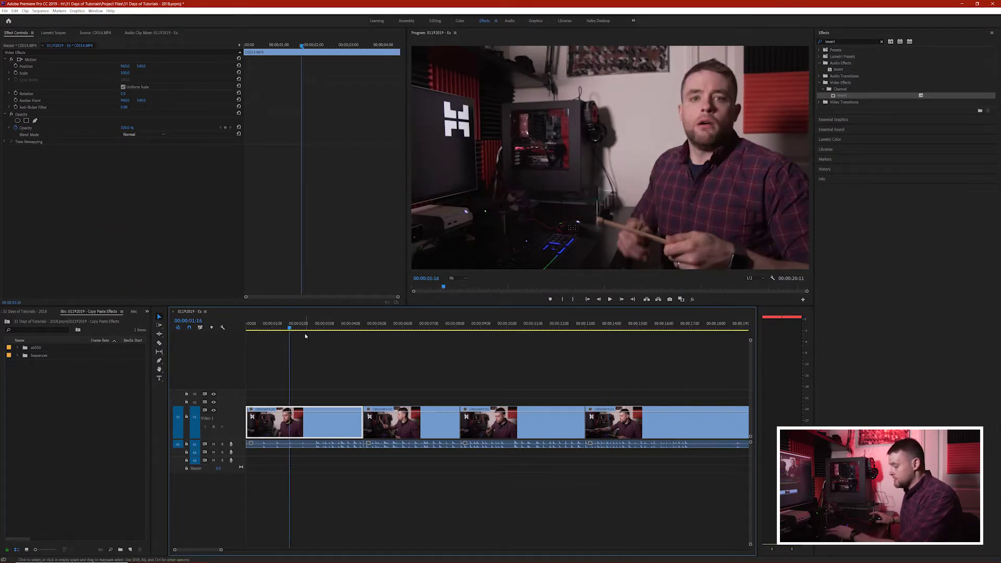
pyautogui.press('-')
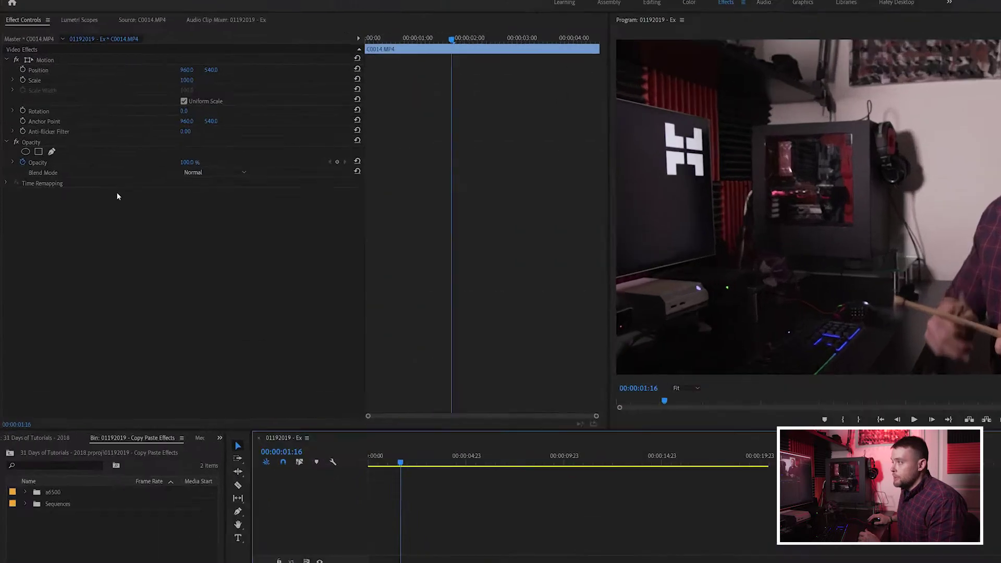
# Examine the sequence and master clip entries for C0014.MP4 in the effect settings and scrub through the clips to about 00:00:14:19
pyautogui.click(112, 32)
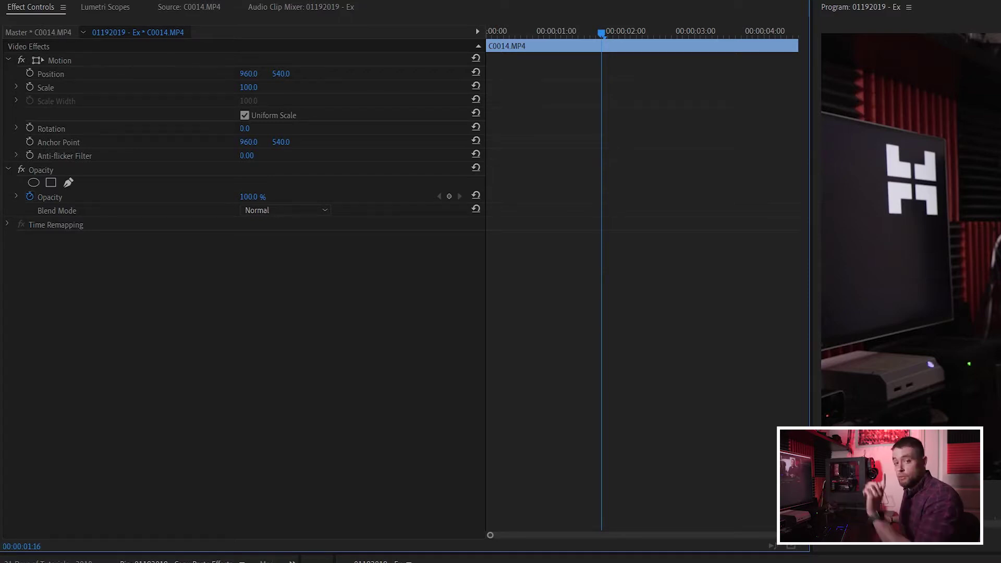
pyautogui.click(42, 31)
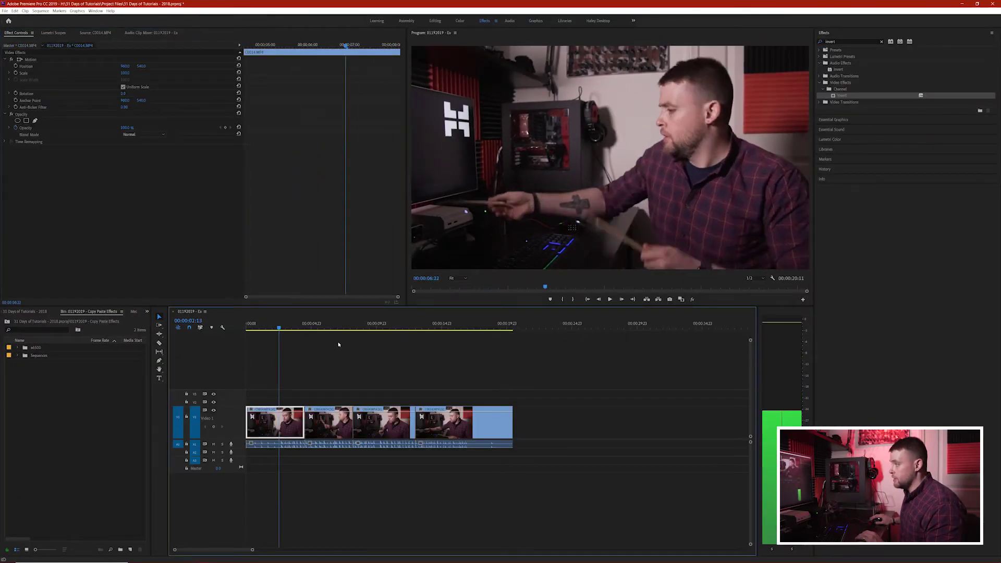
pyautogui.moveTo(338, 344); pyautogui.dragTo(439, 344)
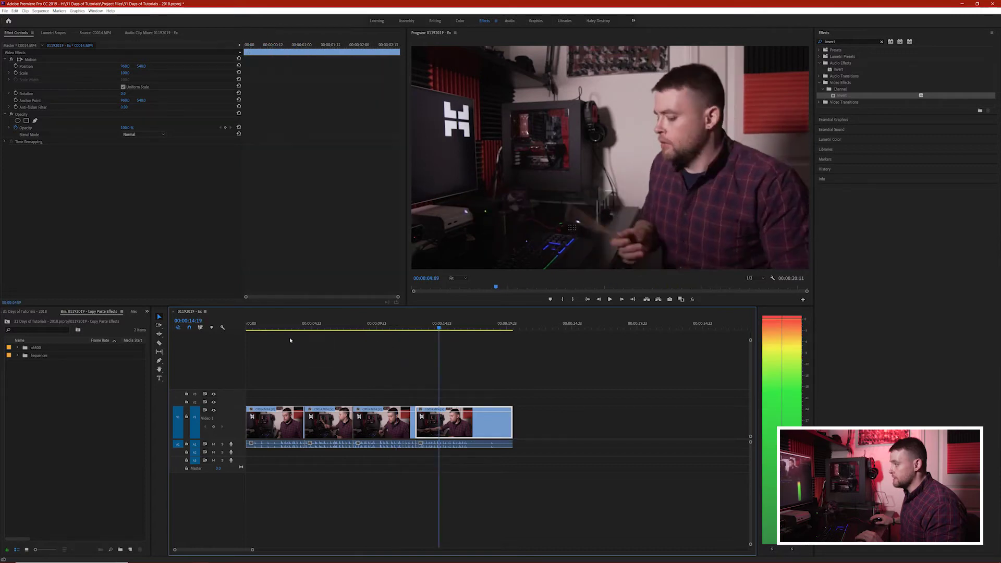
# Apply the Invert effect to the master clip C0014.MP4 and scrub into the second clip to check it
pyautogui.press('Home')
pyautogui.click(277, 423)
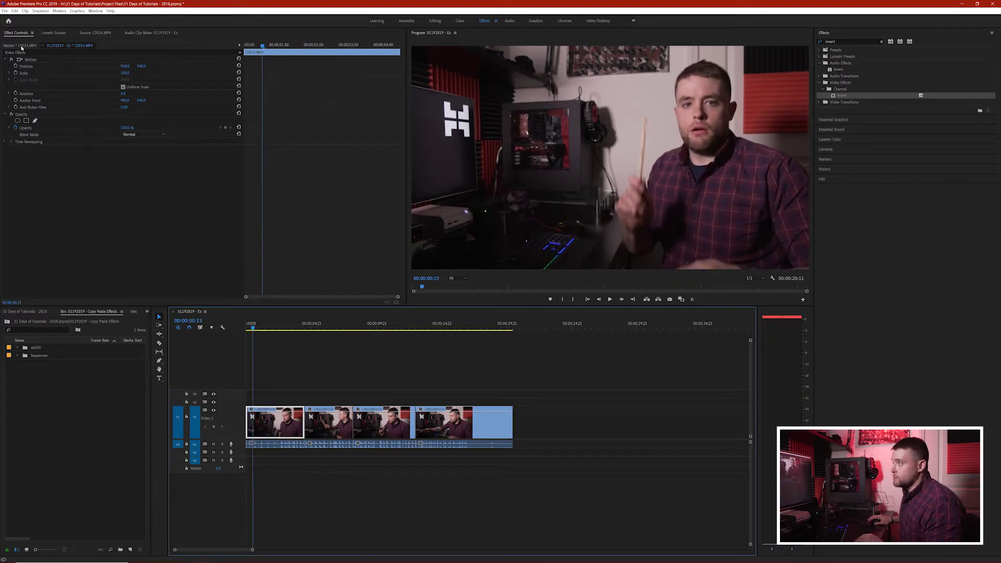
pyautogui.click(14, 46)
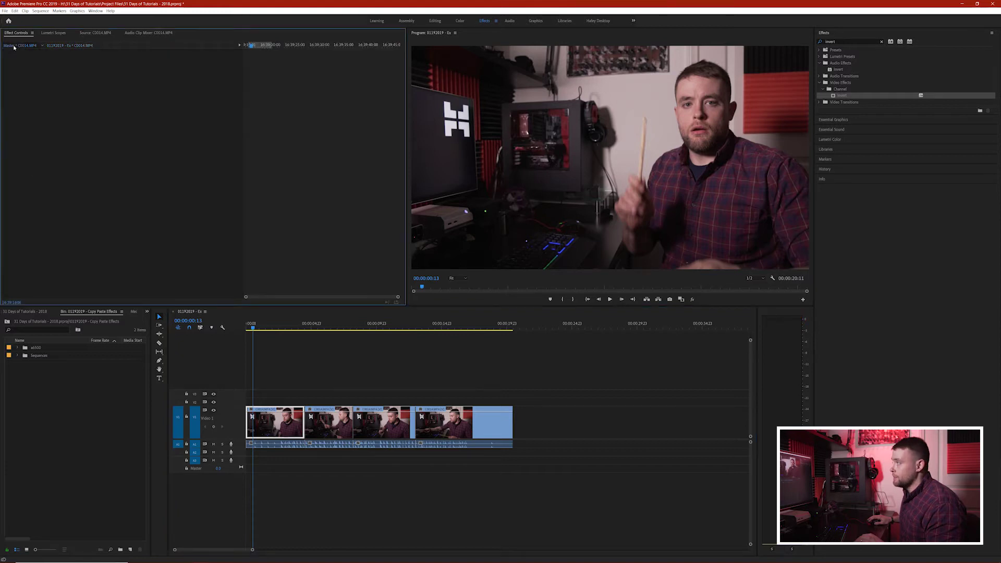
pyautogui.click(833, 97)
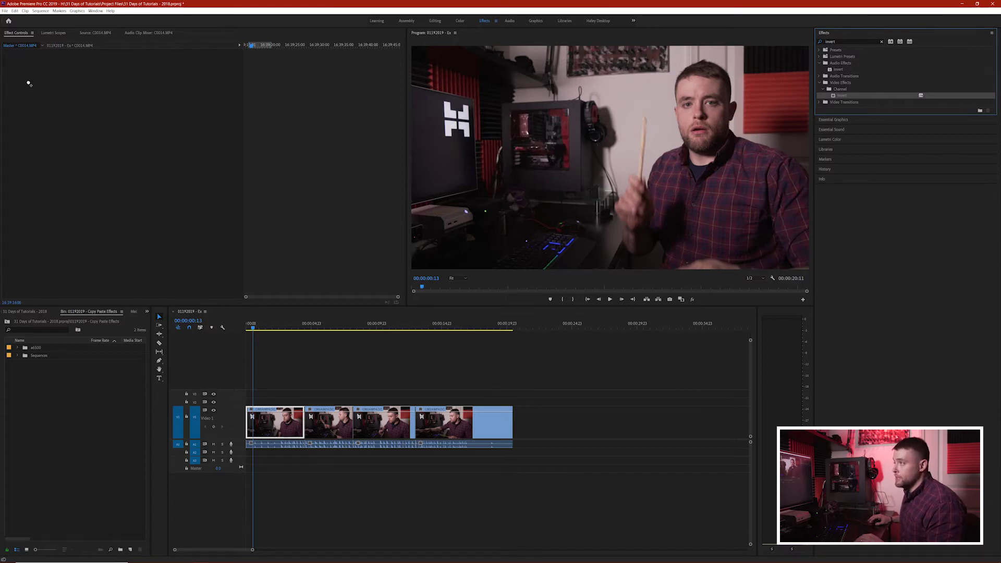
pyautogui.moveTo(28, 83); pyautogui.dragTo(65, 144)
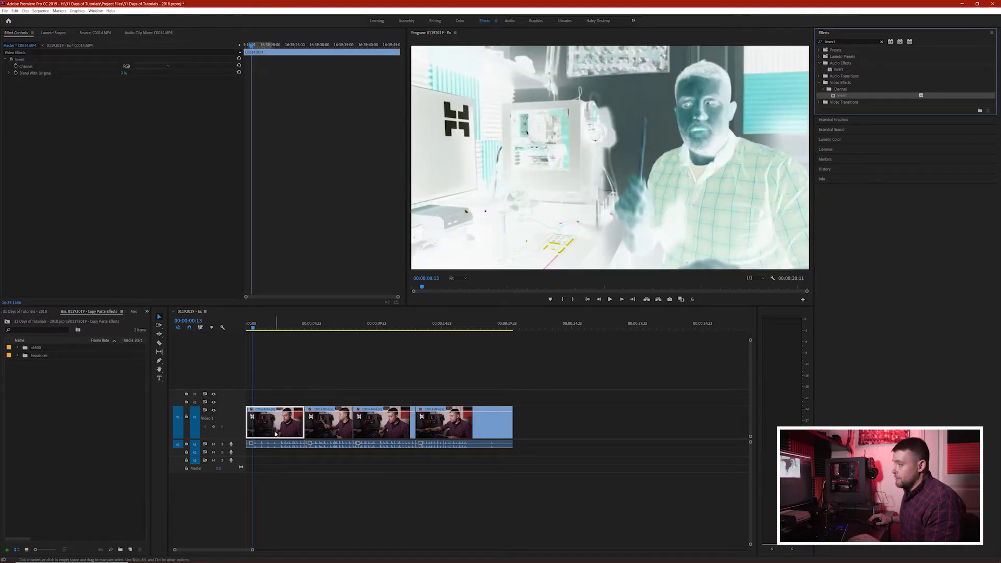
pyautogui.click(255, 328)
pyautogui.moveTo(255, 329); pyautogui.dragTo(320, 342)
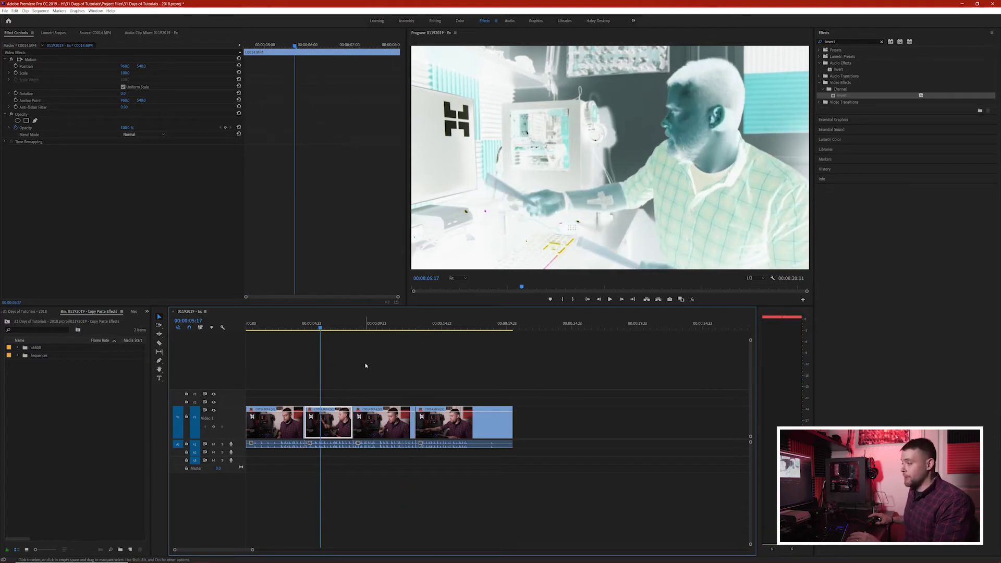